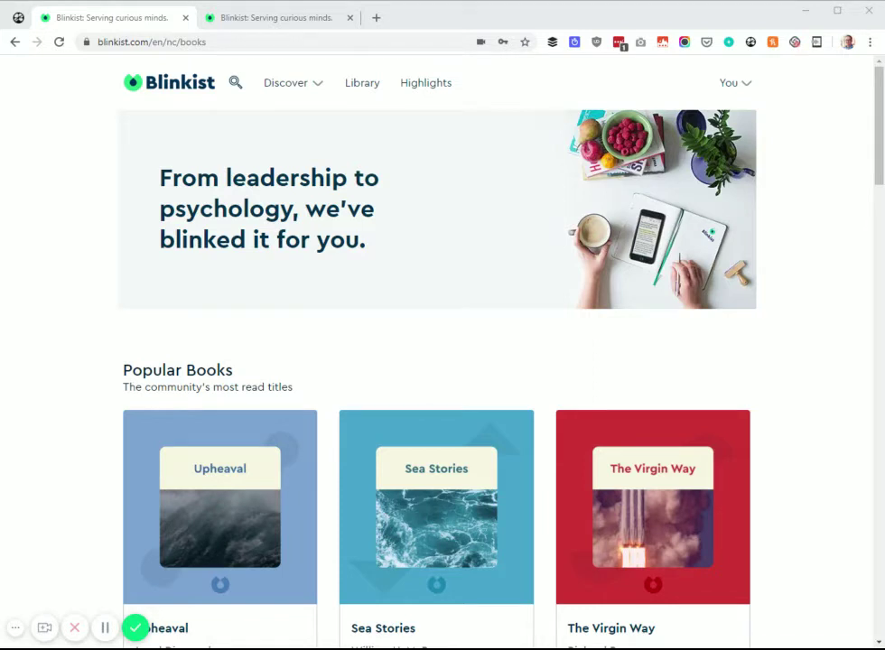
Show the Blinkist Finished library and open the options menu on the David and Goliath card
scroll(816, 350, "down", 1)
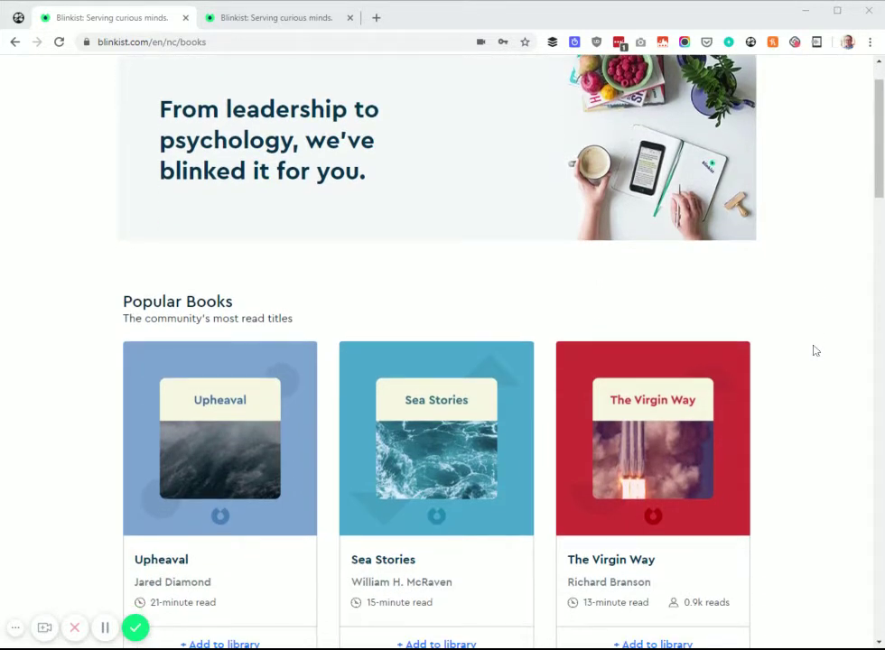
scroll(815, 350, "down", 2)
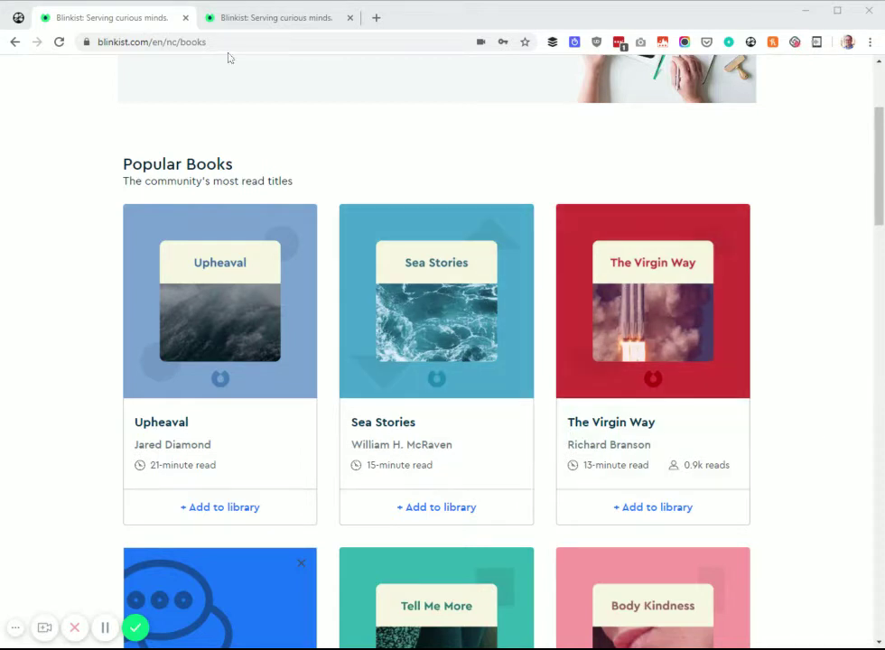
left_click(271, 19)
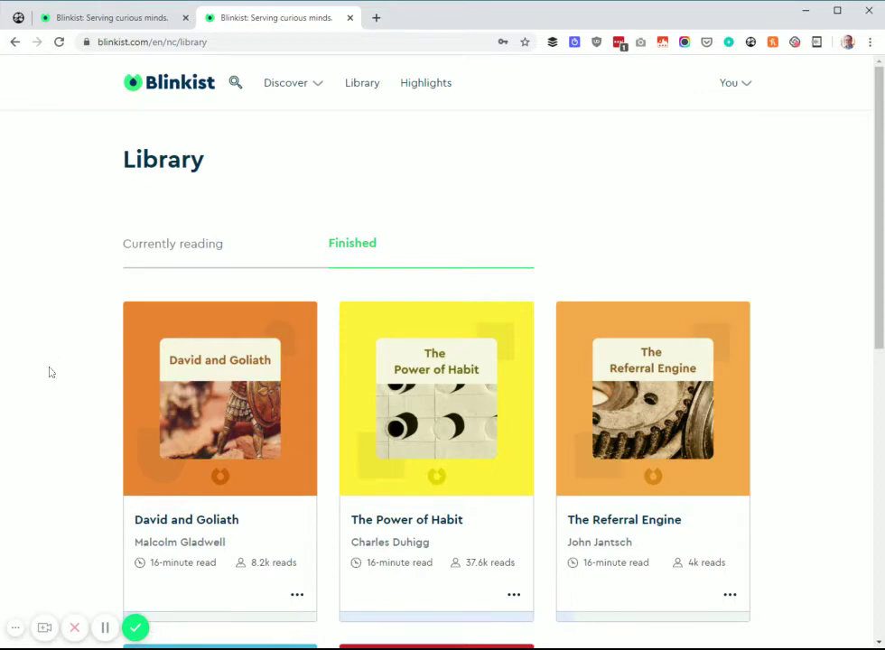
scroll(45, 372, "down", 1)
left_click(298, 527)
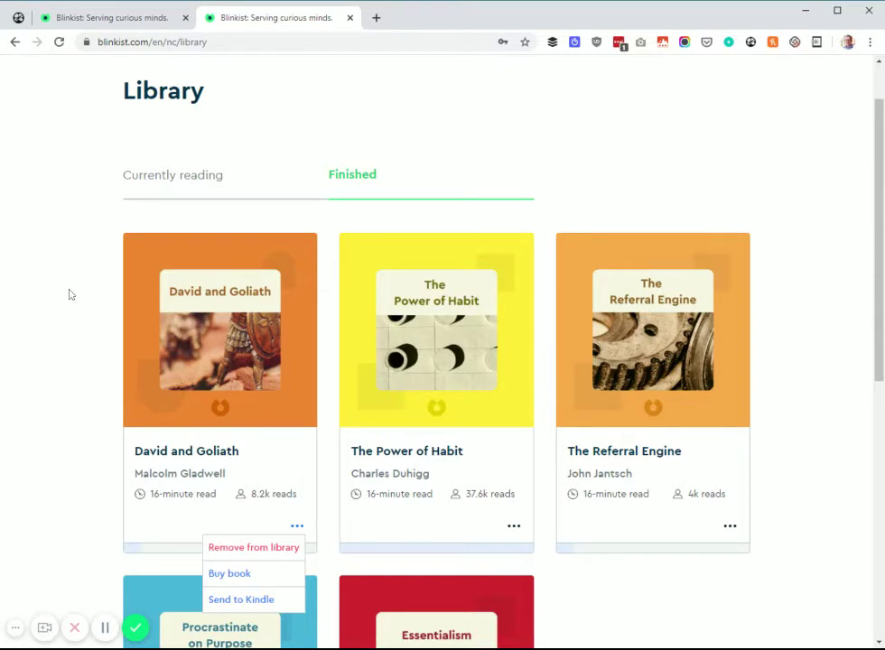
Open the David and Goliath summary and jump to the 'Traumatic experiences' chapter
left_click(229, 301)
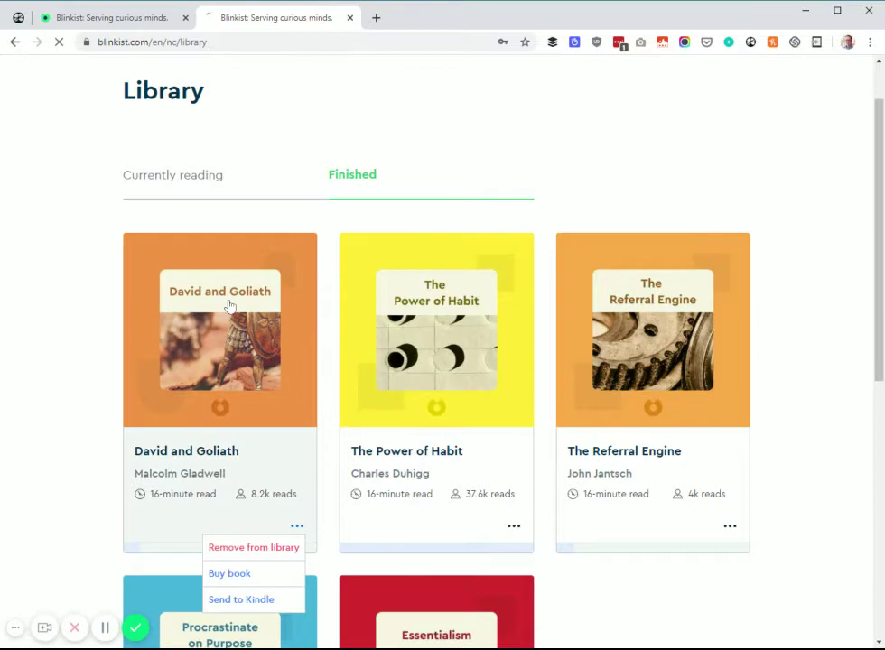
scroll(362, 338, "down", 3)
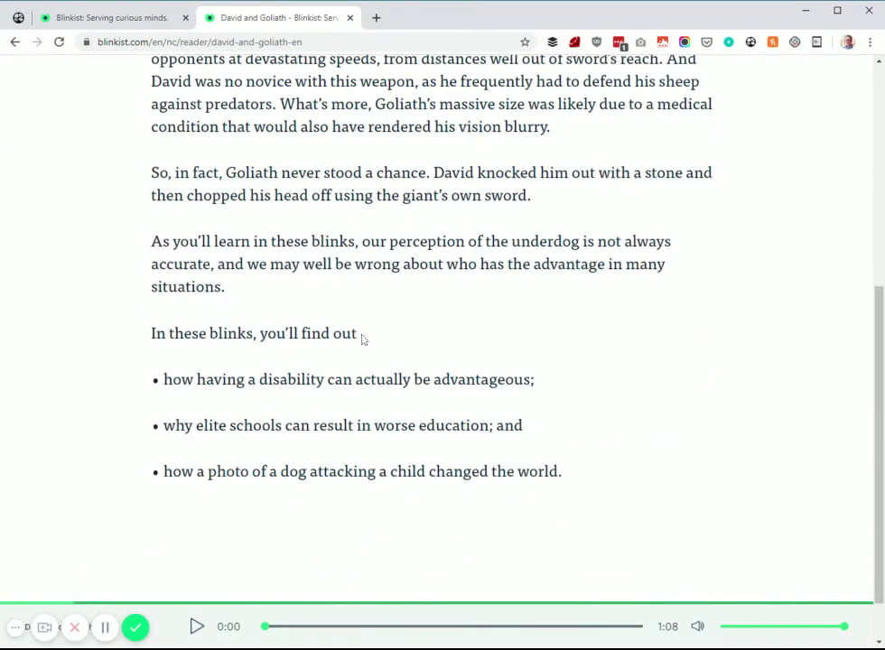
scroll(373, 349, "up", 3)
left_click(22, 147)
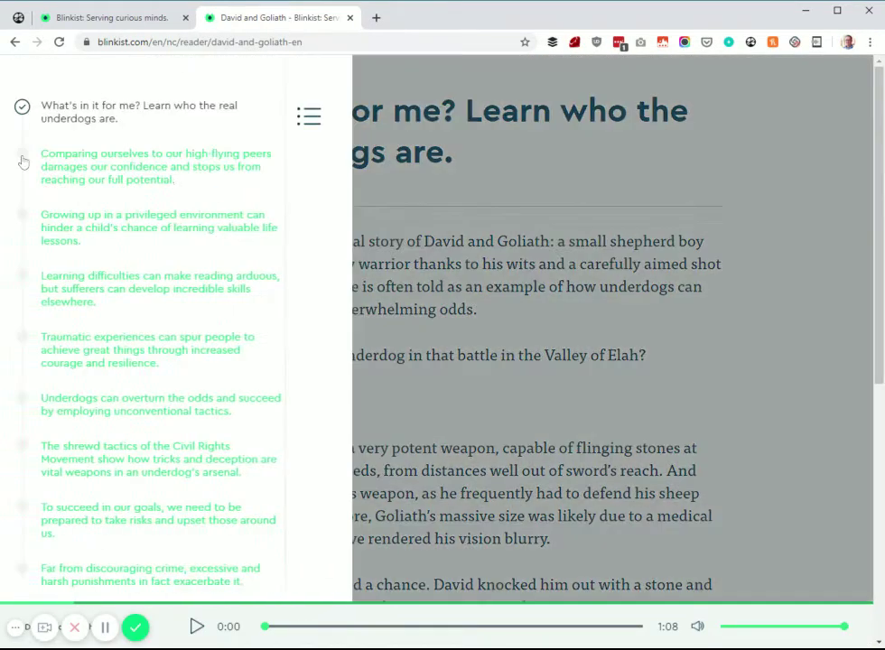
scroll(178, 233, "down", 3)
scroll(168, 239, "up", 2)
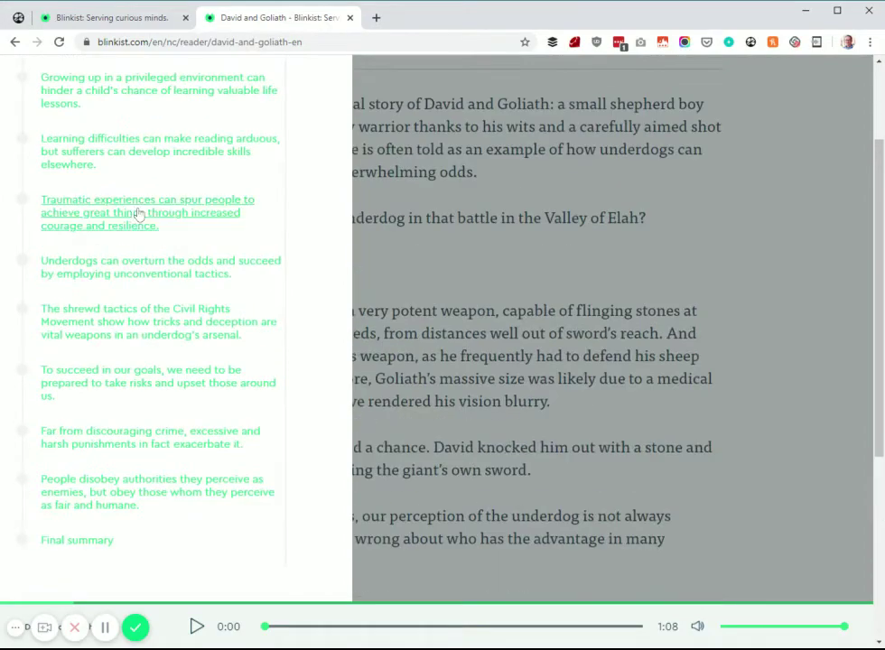
left_click(168, 208)
Read through the traumatic experiences chapter, then return to the Blinkist library
scroll(545, 392, "down", 7)
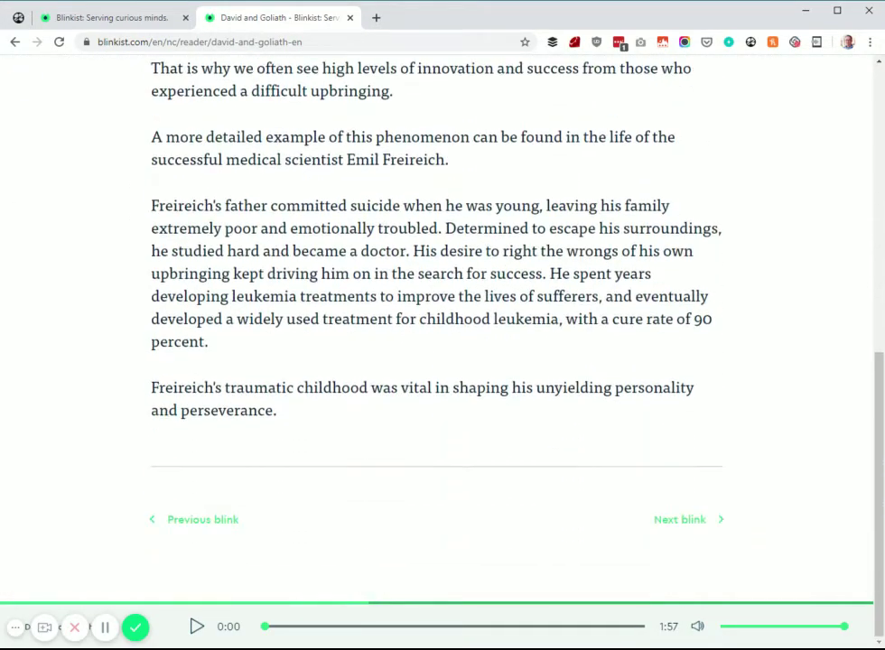
scroll(546, 392, "up", 4)
scroll(546, 392, "up", 3)
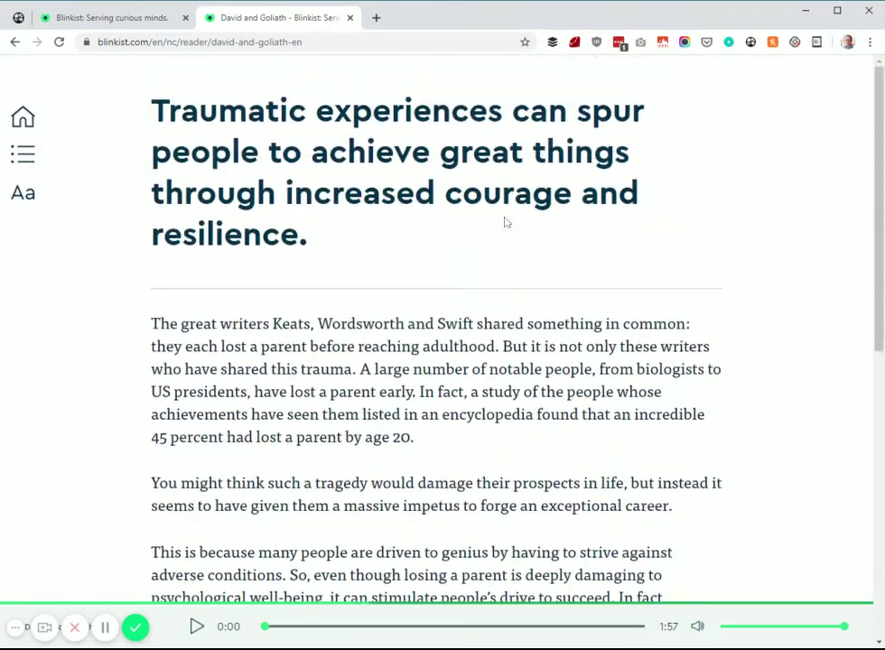
left_click(26, 126)
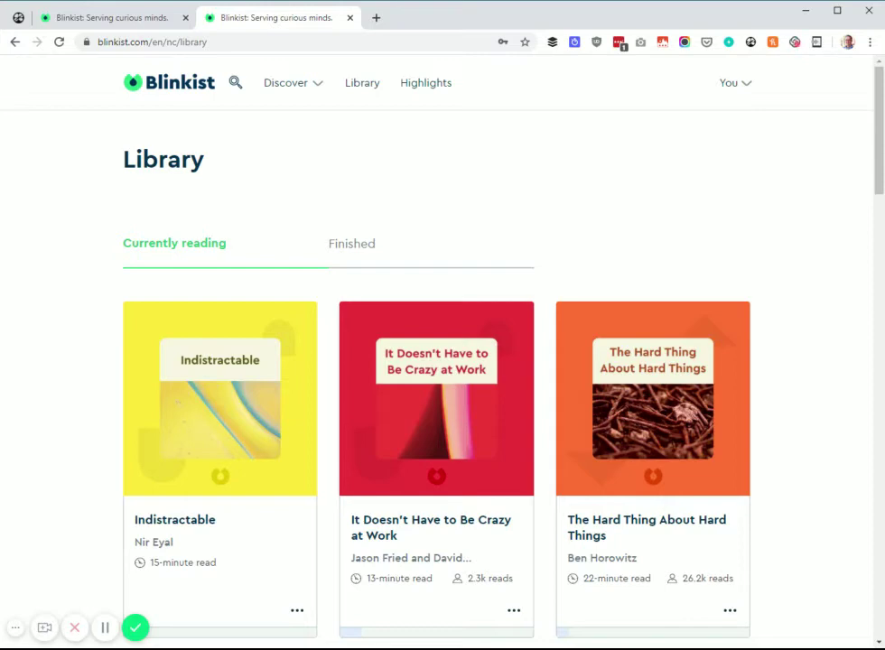
Open Blinkist Highlights and browse the saved passages, starting with Procrastinate on Purpose
left_click(430, 84)
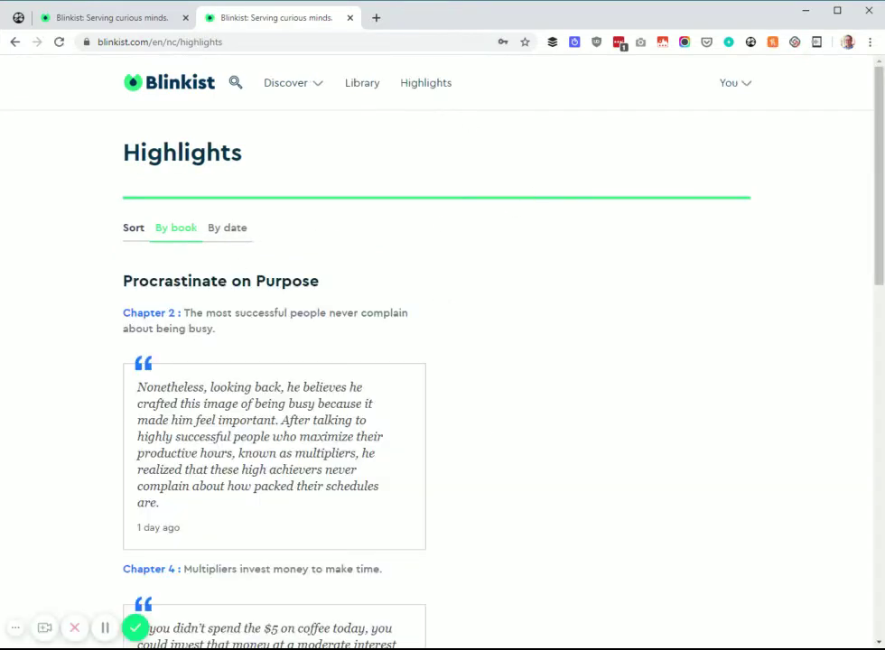
scroll(375, 353, "down", 5)
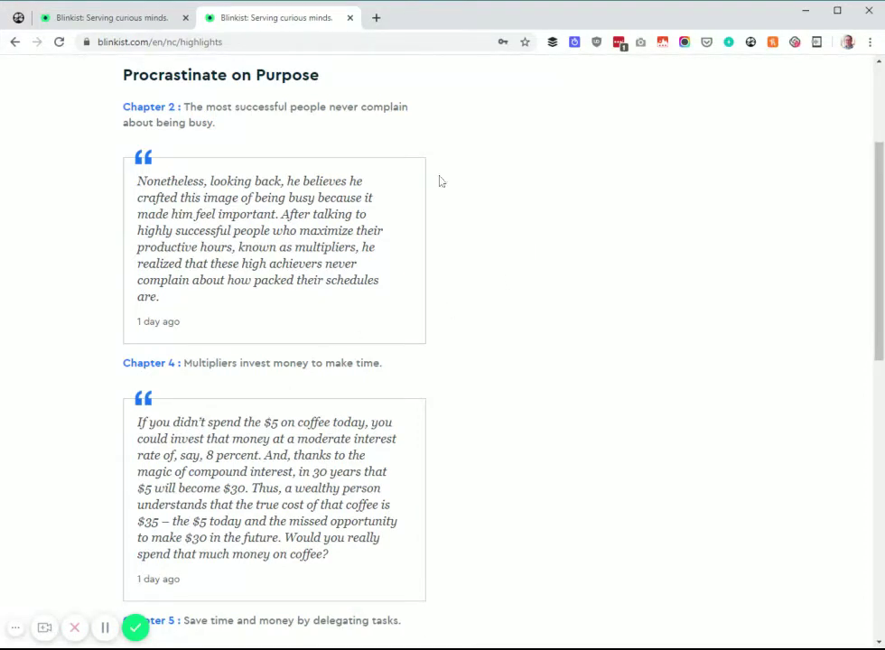
In Roam, go from the David and Goliath: Underdogs page to the #book tag page
left_click(18, 18)
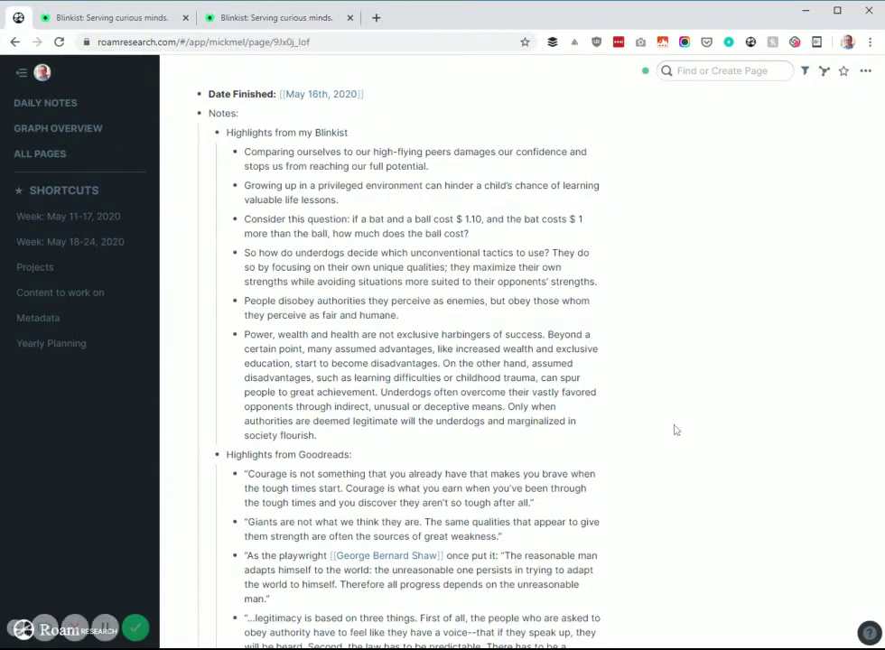
scroll(675, 430, "up", 3)
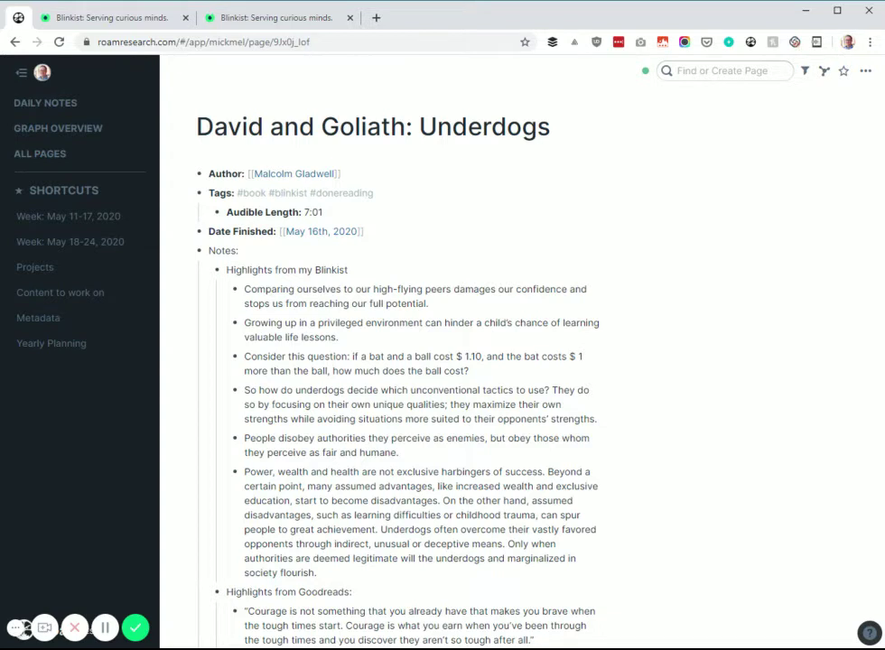
left_click(289, 193)
Filter the book page's linked references to donereading, then go back to David and Goliath: Underdogs
left_click(255, 193)
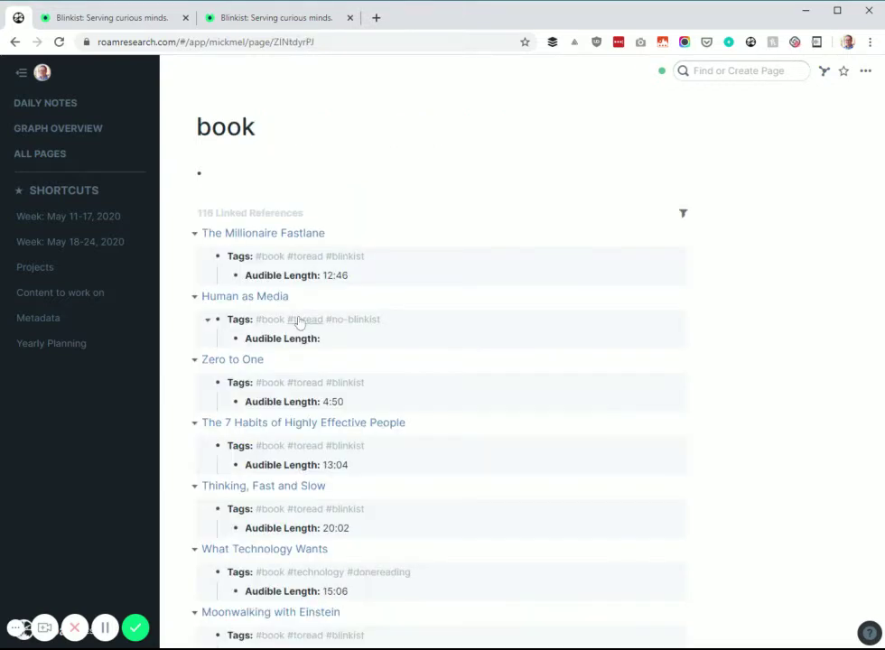
left_click(684, 213)
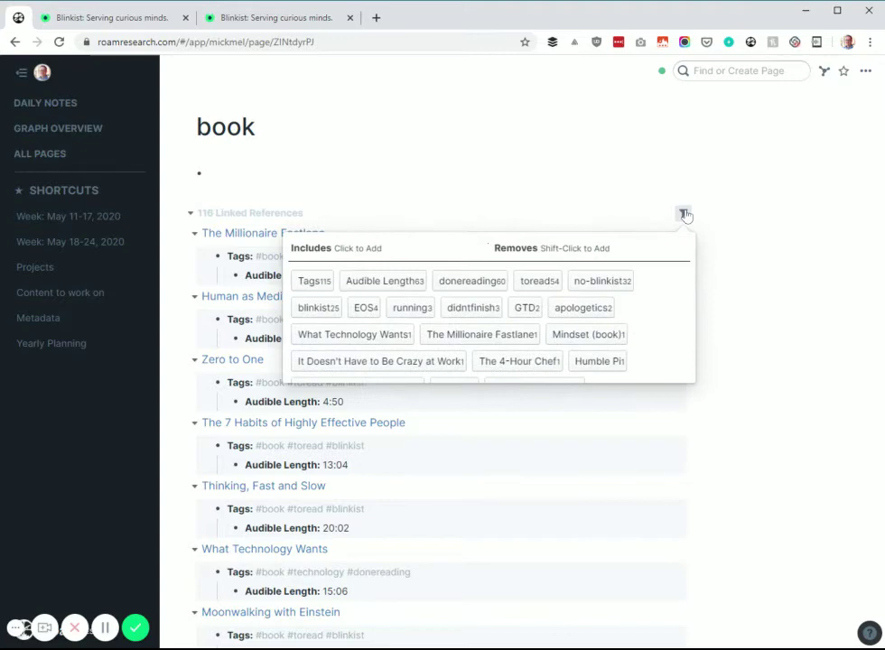
left_click(469, 281)
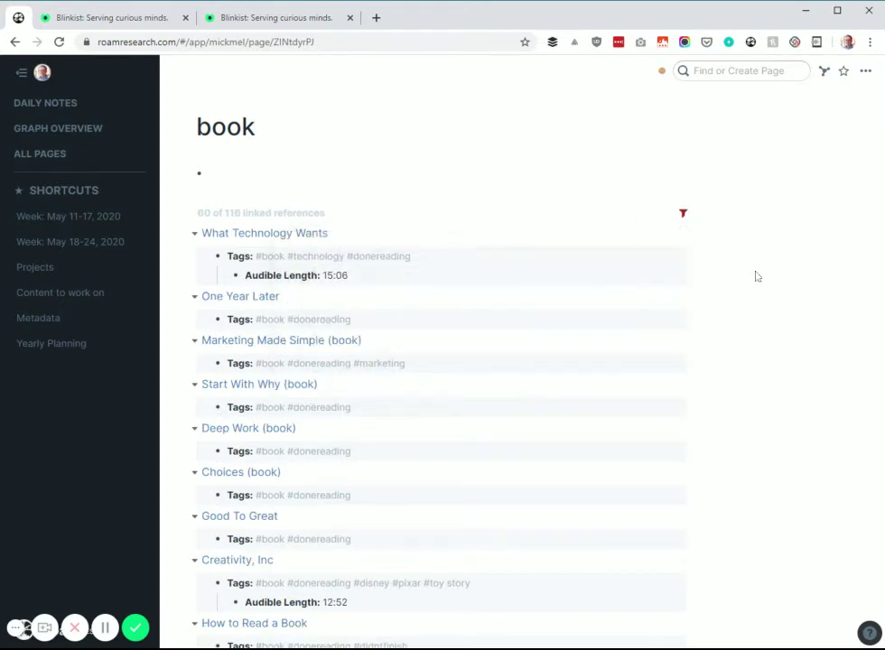
scroll(614, 396, "down", 5)
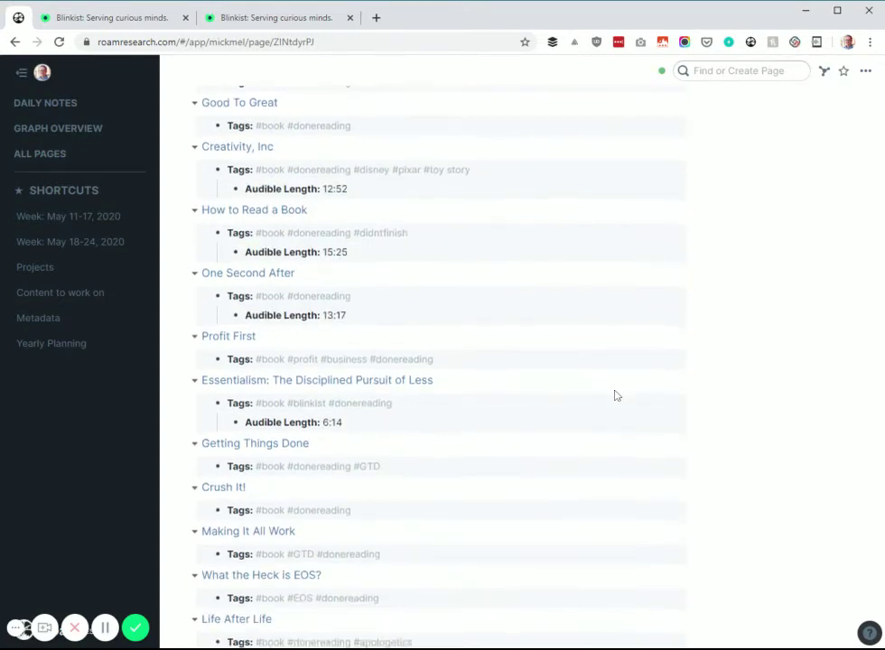
scroll(614, 395, "down", 7)
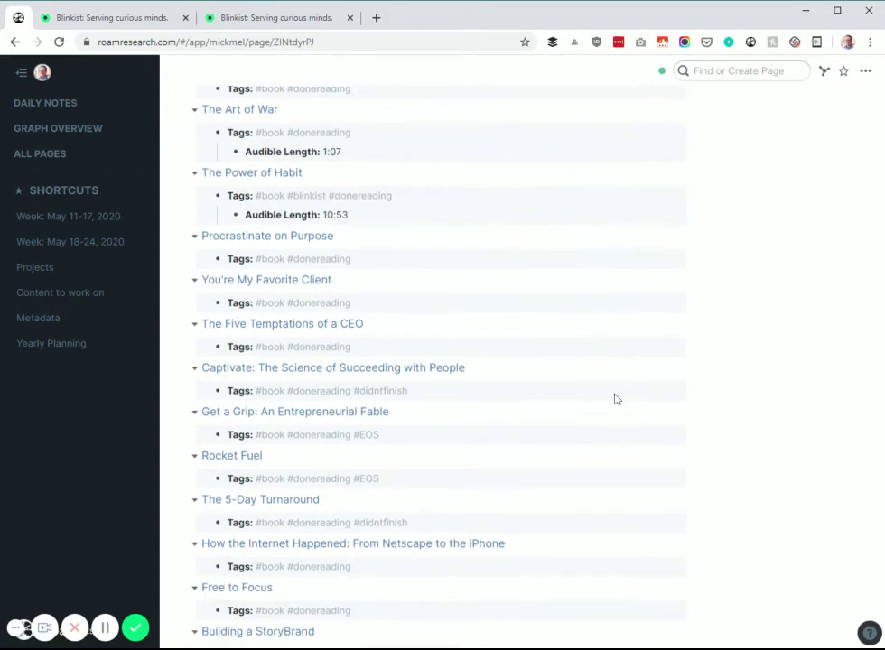
scroll(614, 399, "down", 3)
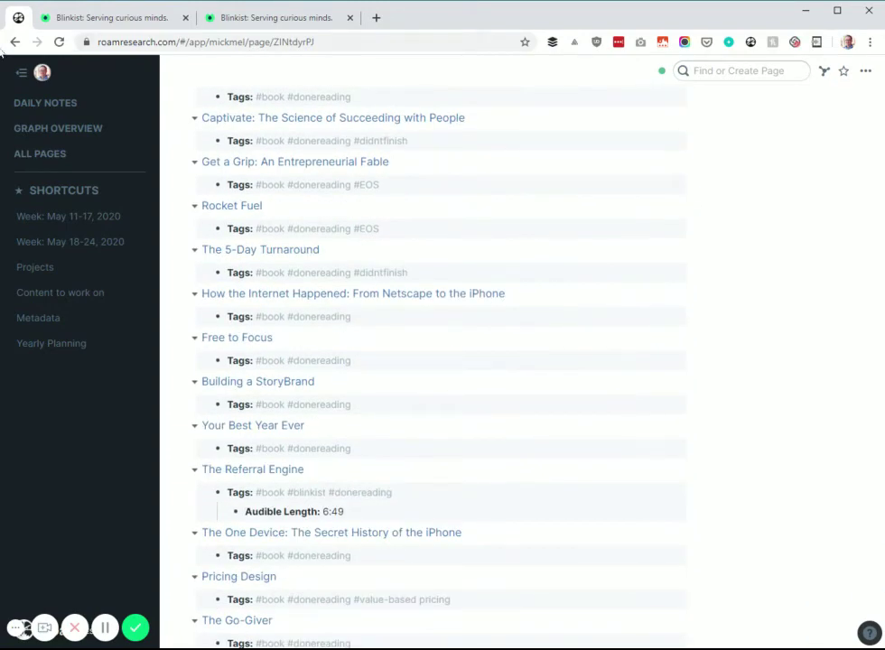
left_click(14, 41)
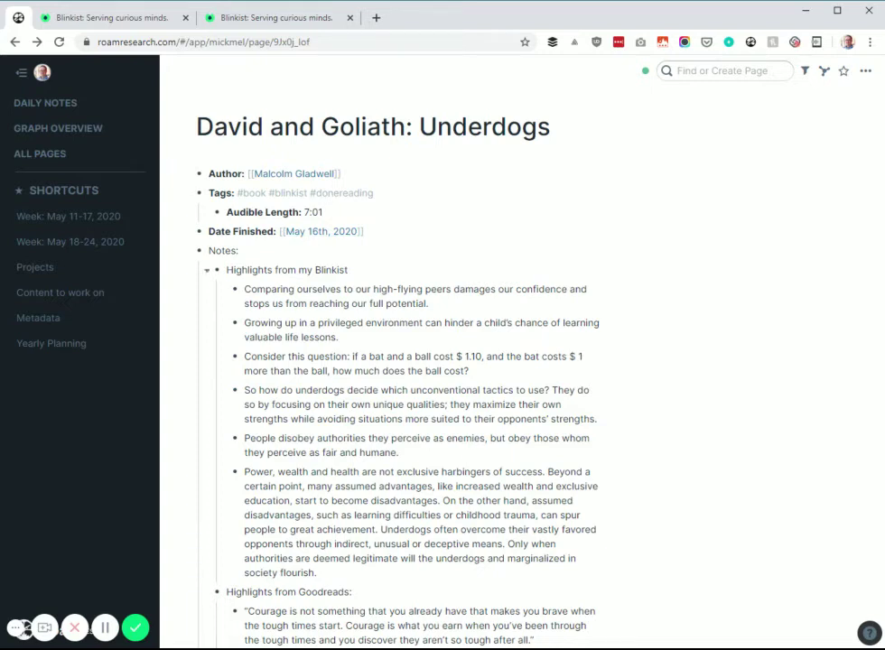
scroll(648, 300, "down", 1)
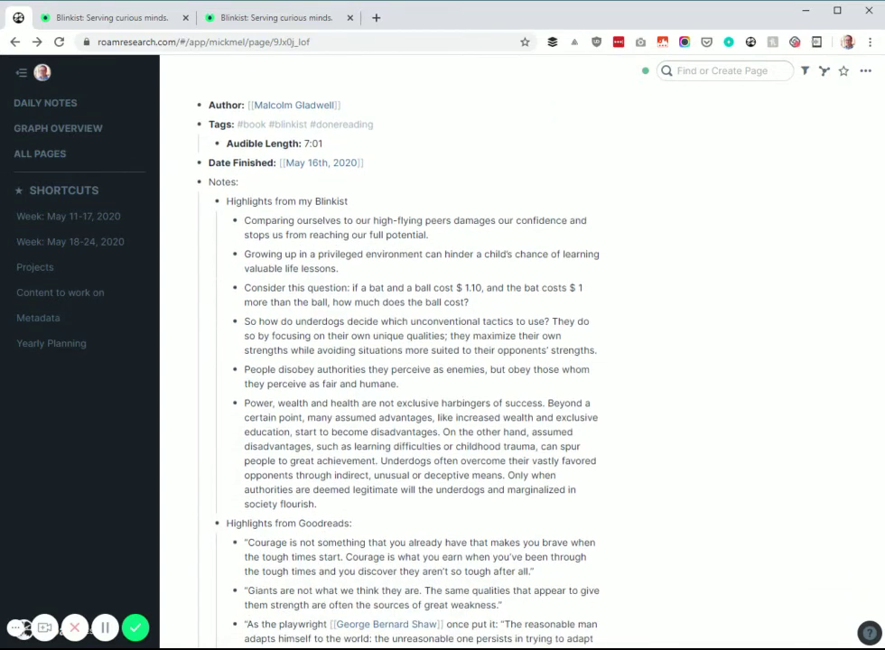
left_click_drag(596, 225, 632, 492)
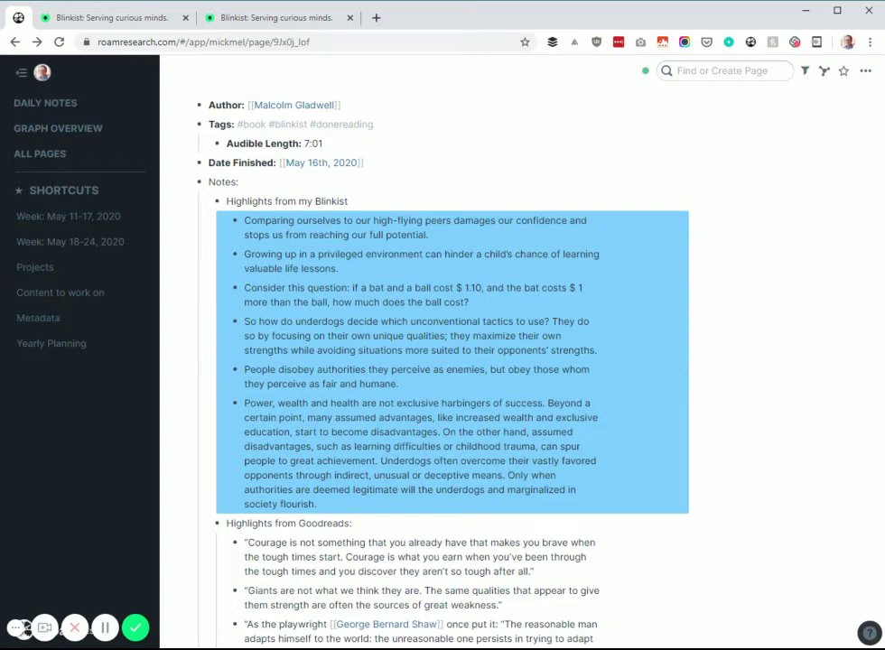
left_click(296, 443)
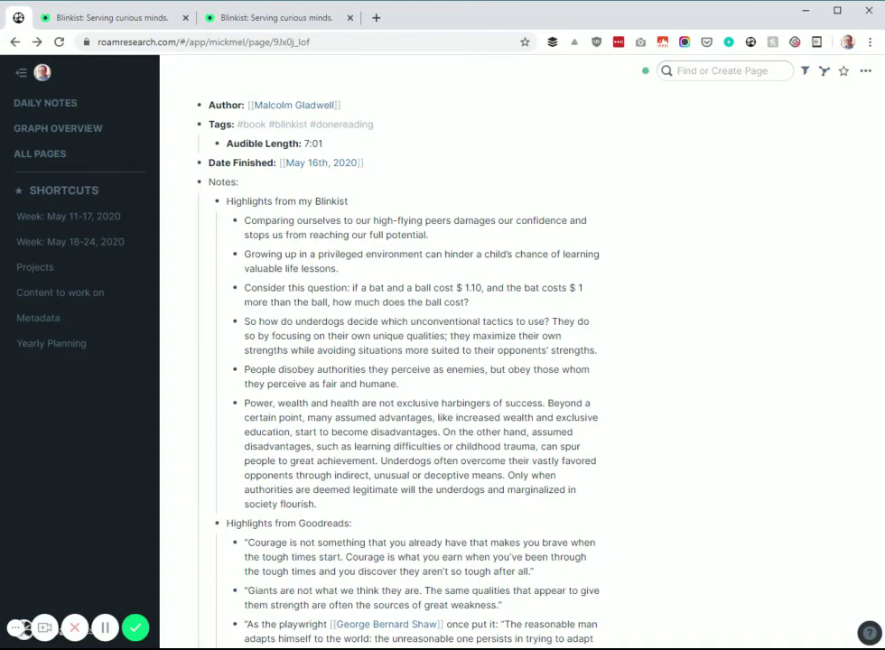
scroll(298, 445, "down", 2)
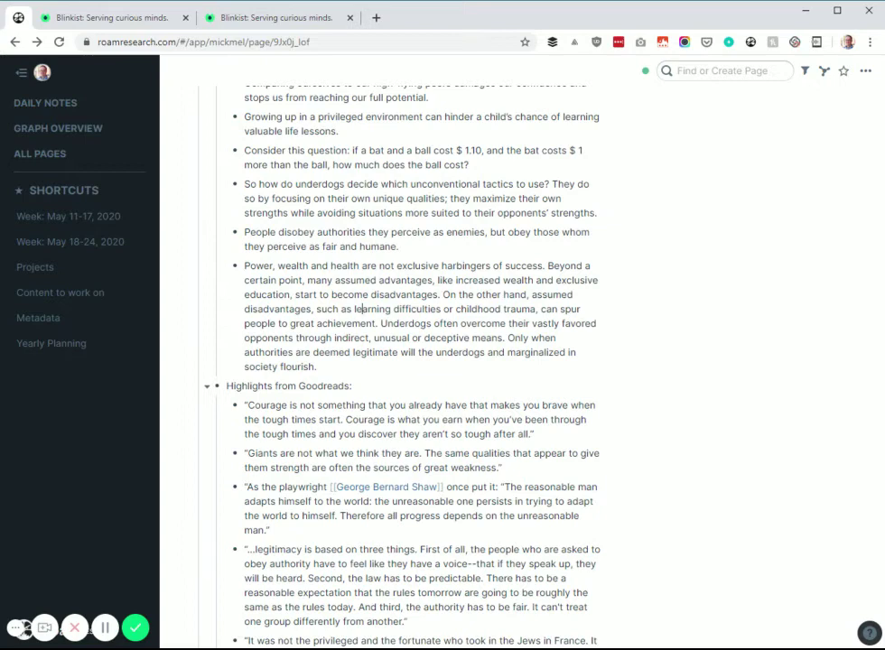
scroll(356, 309, "down", 3)
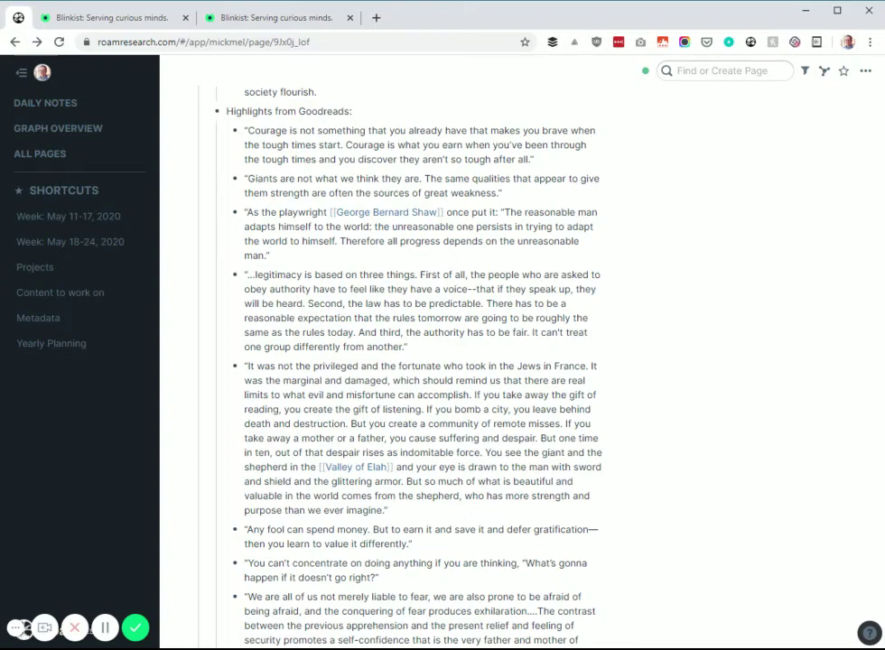
scroll(397, 362, "down", 5)
scroll(397, 361, "down", 6)
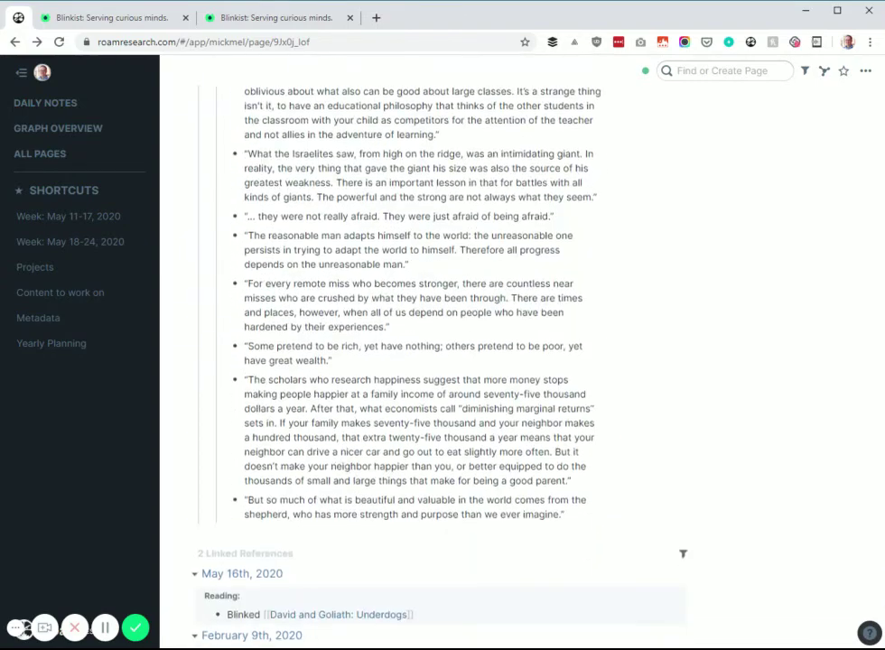
scroll(398, 361, "up", 10)
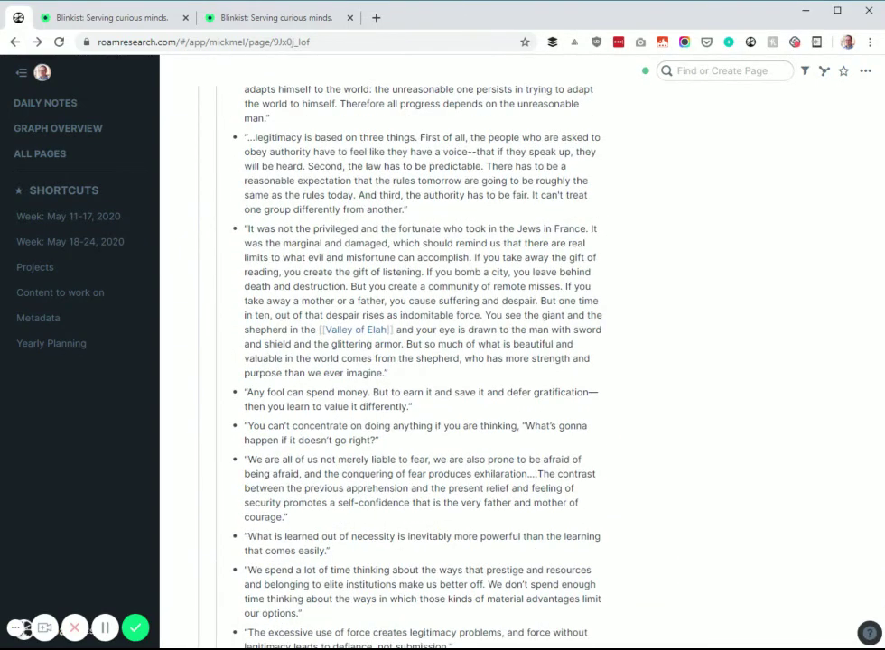
scroll(416, 237, "up", 4)
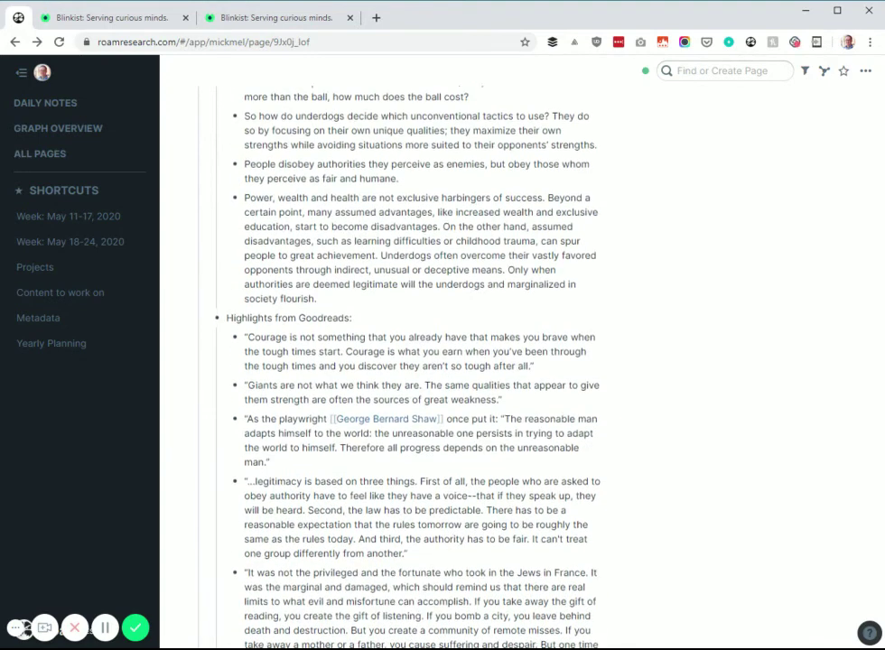
scroll(398, 362, "up", 2)
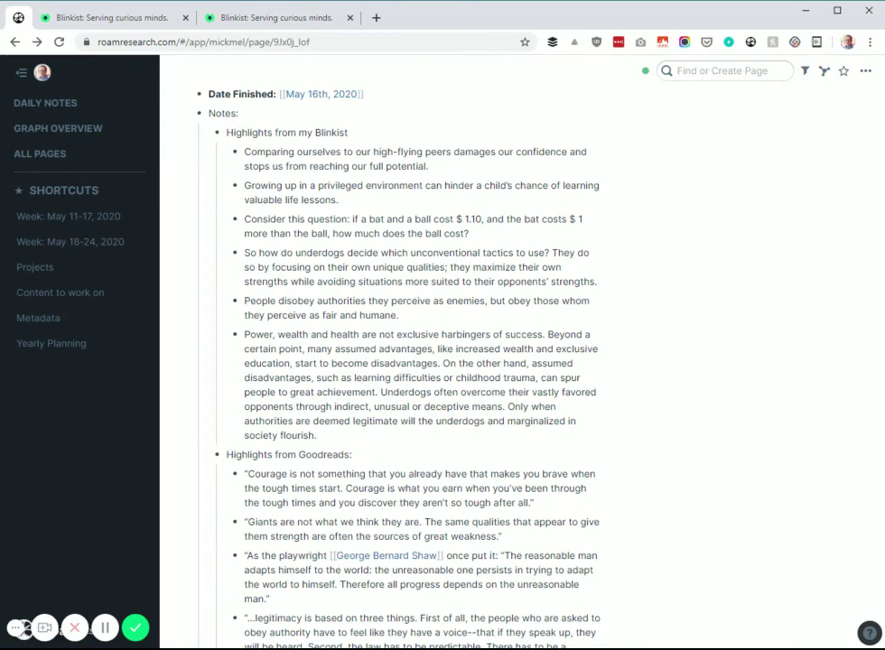
scroll(361, 470, "up", 3)
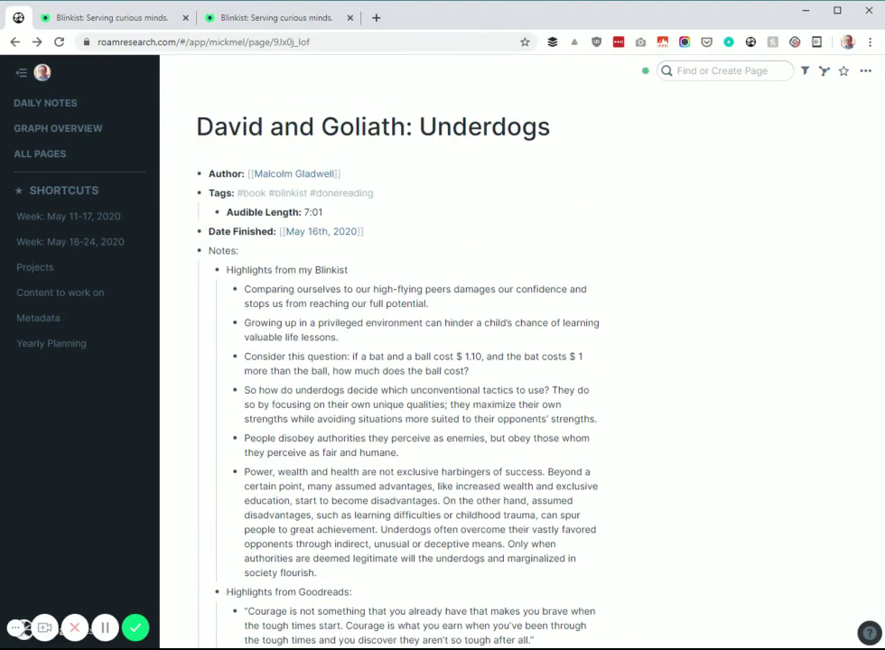
left_click(361, 515)
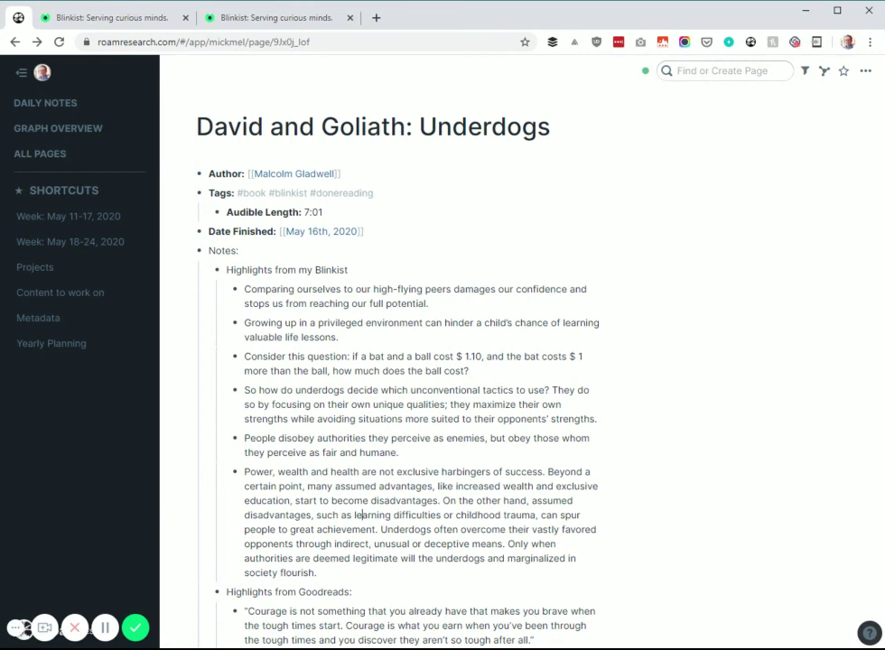